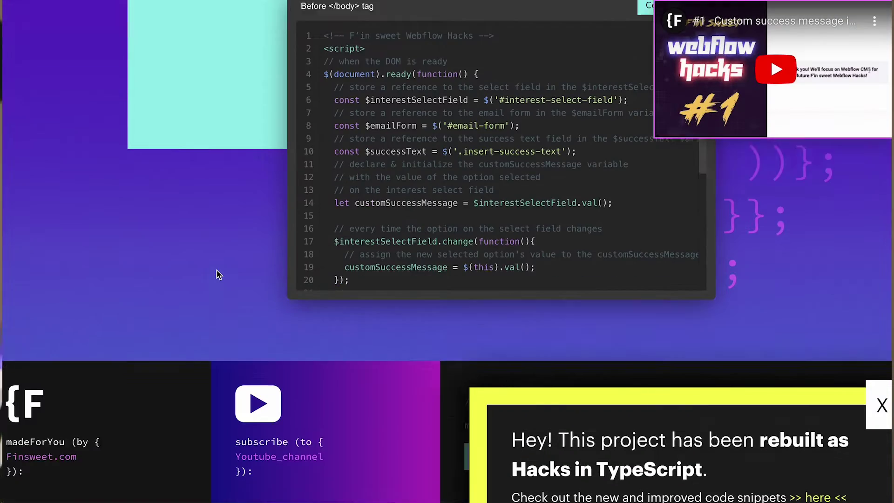
# Scroll through the Finsweet Hacks form demo and its custom success-message script
pyautogui.scroll(-1, 218, 274)
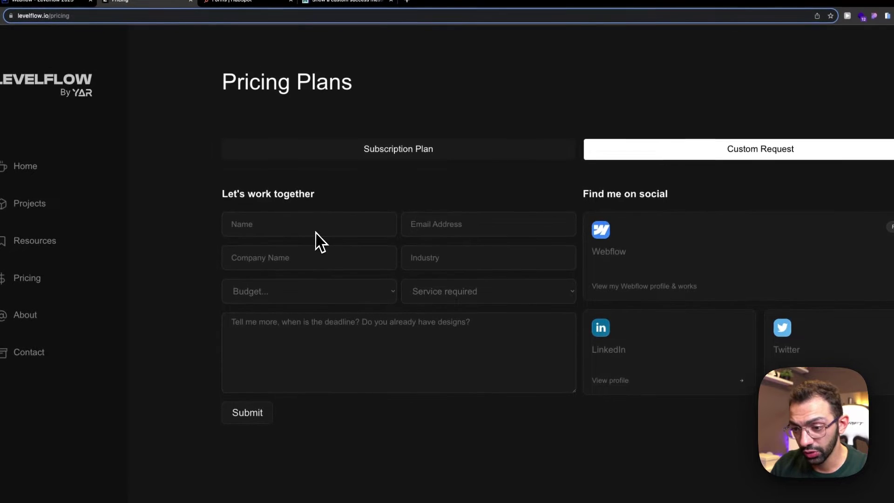
# Submit a test Levelflow custom request with a name and 10k budget to get the personalized thank-you
pyautogui.click(242, 2)
pyautogui.click(182, 2)
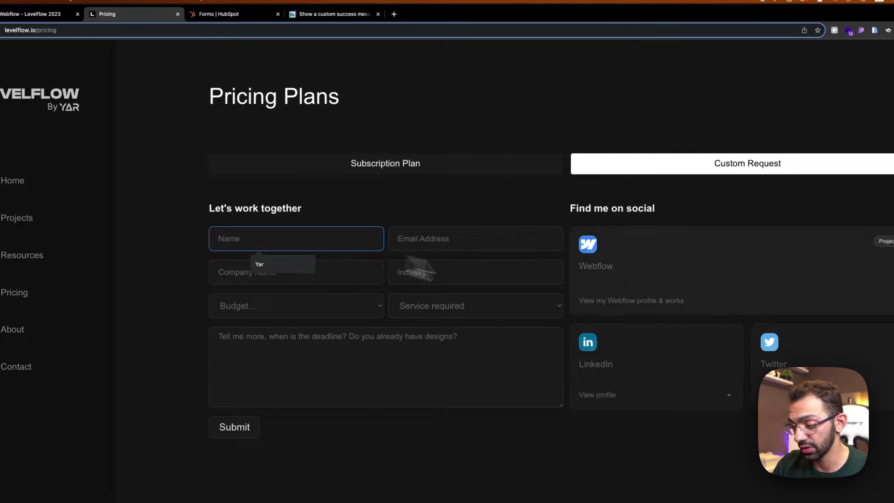
pyautogui.click(278, 269)
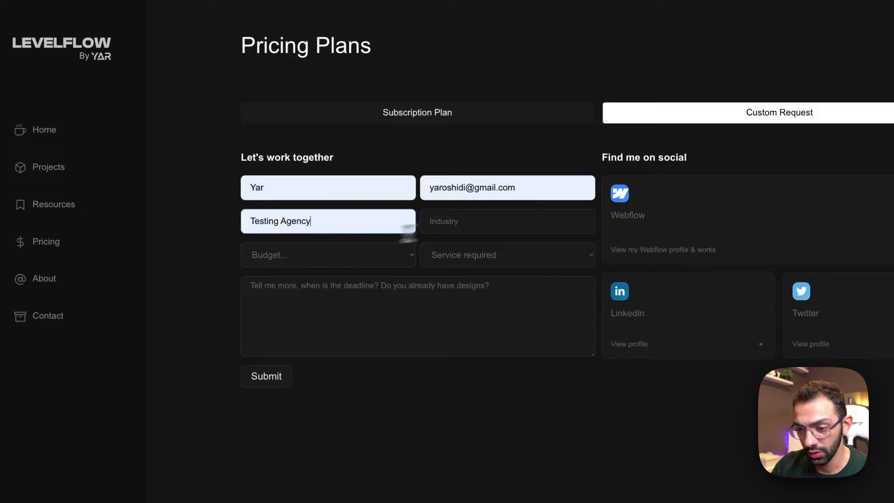
pyautogui.click(292, 282)
pyautogui.click(477, 256)
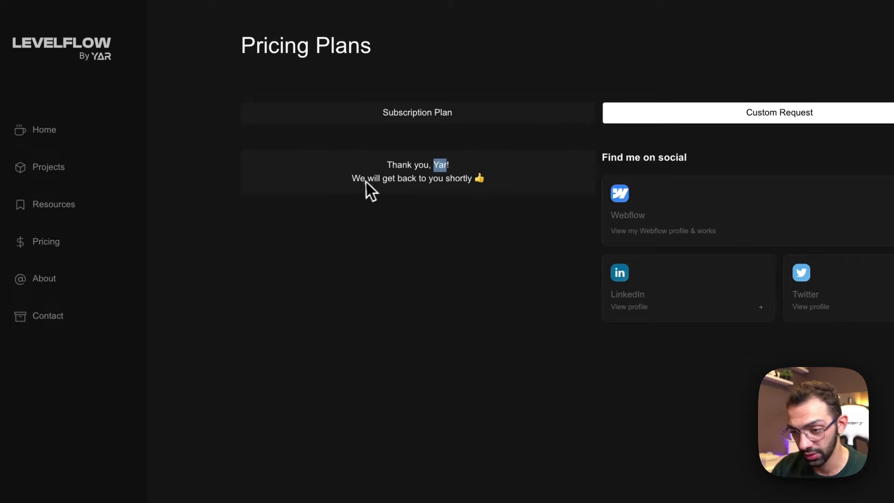
pyautogui.click(460, 176)
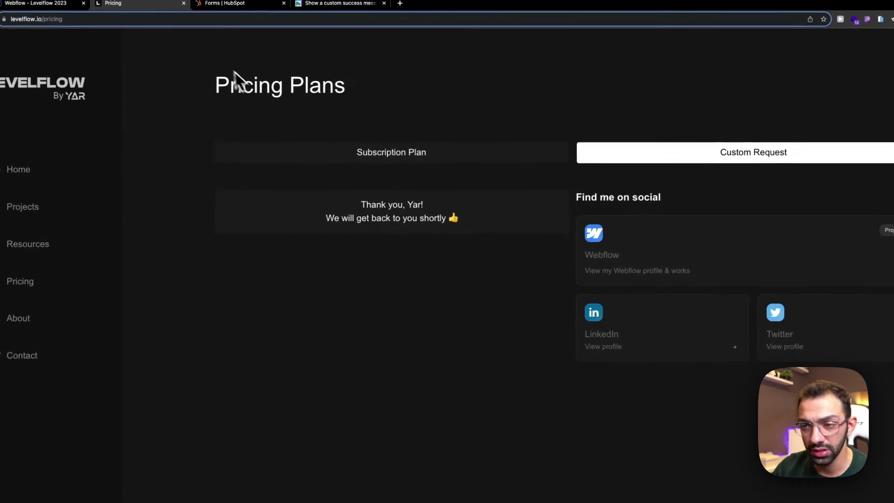
# Check the #form-pricing-request entry's details in the HubSpot forms list
pyautogui.click(112, 22)
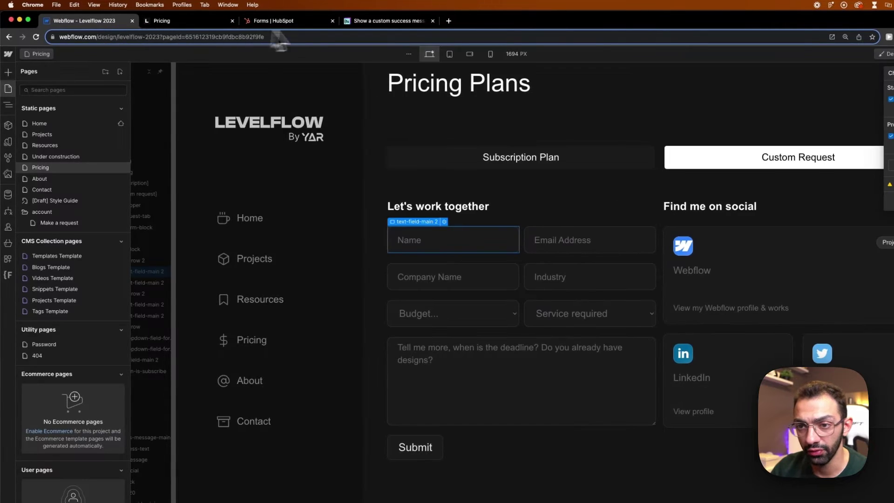
pyautogui.click(279, 21)
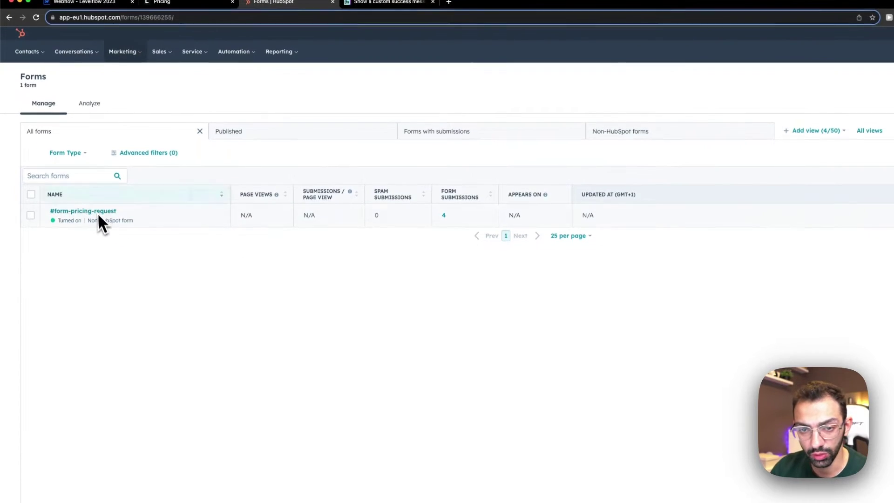
pyautogui.click(98, 212)
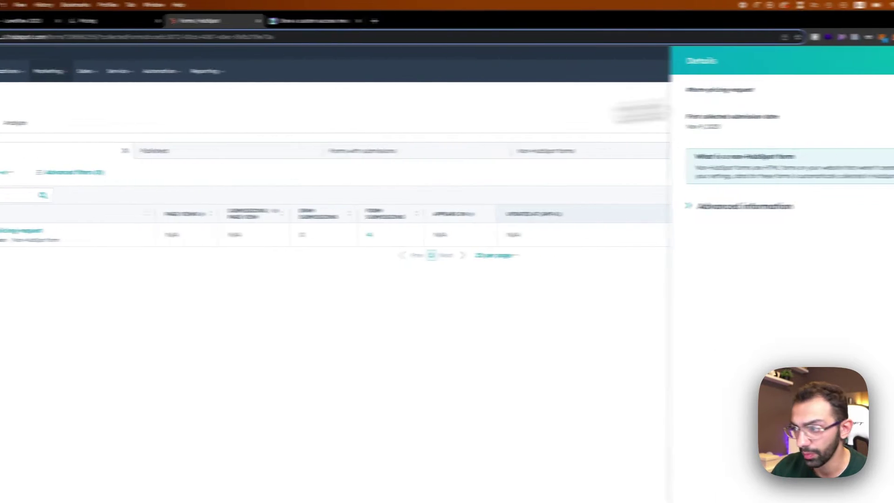
pyautogui.click(890, 60)
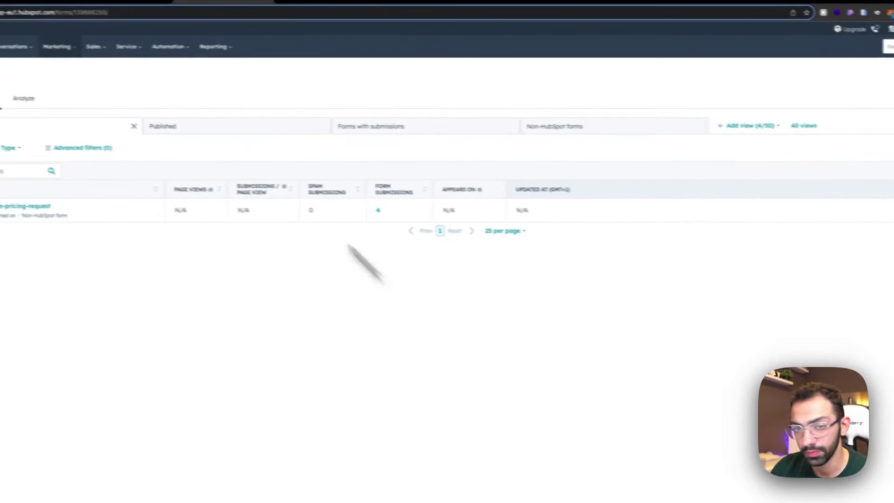
pyautogui.click(156, 15)
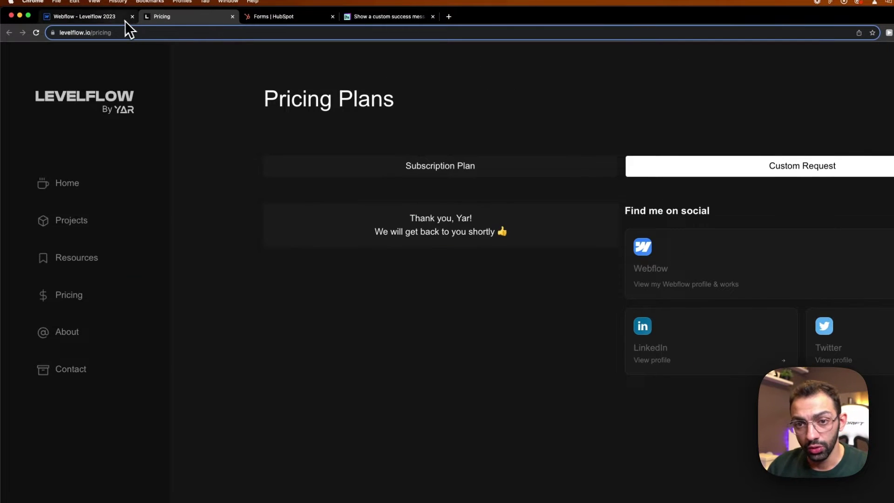
# Open the Pricing page in the Webflow Designer and select the whole pricing form
pyautogui.click(122, 19)
pyautogui.click(501, 208)
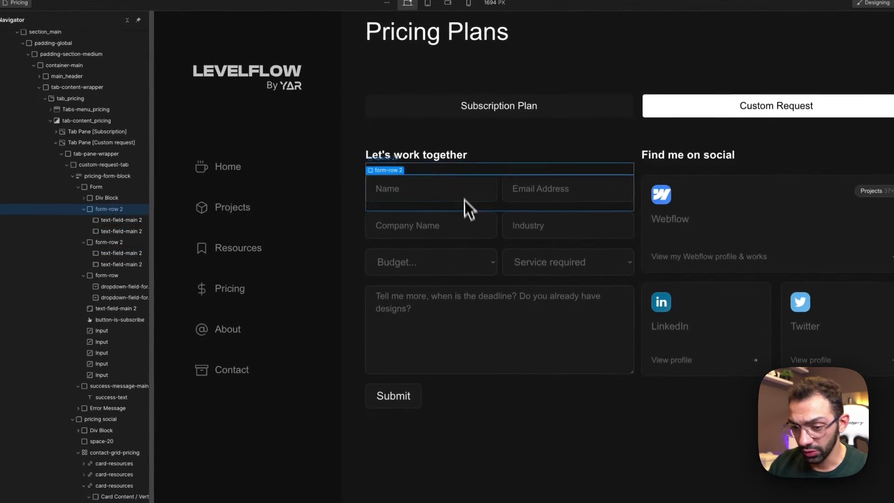
pyautogui.click(127, 19)
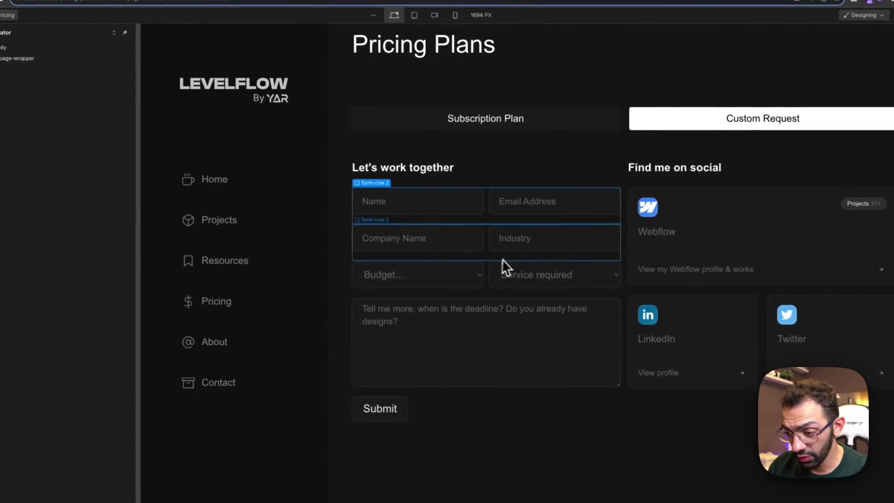
pyautogui.click(119, 264)
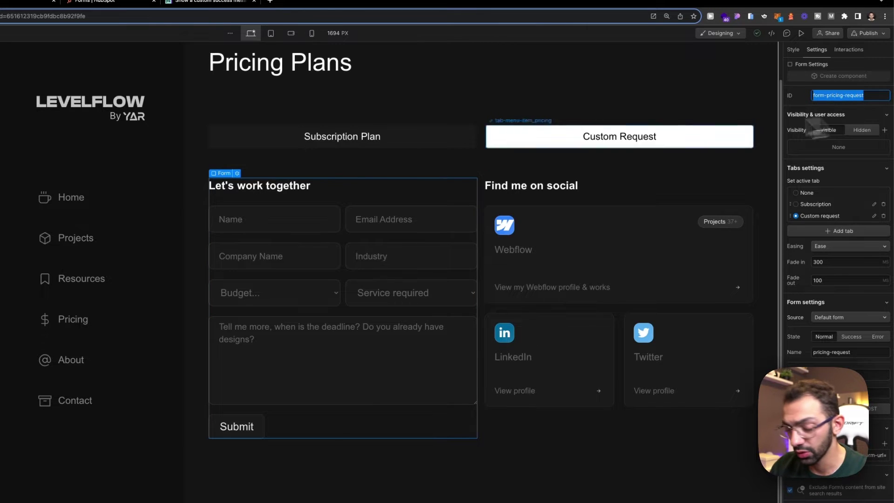
# Launch the HubSpot app from the Apps panel and move its panel away from the form
pyautogui.click(10, 248)
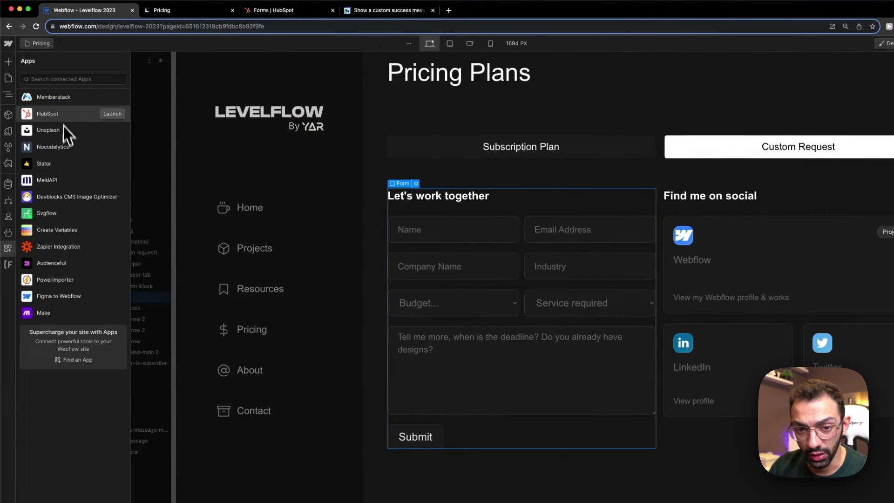
pyautogui.click(105, 115)
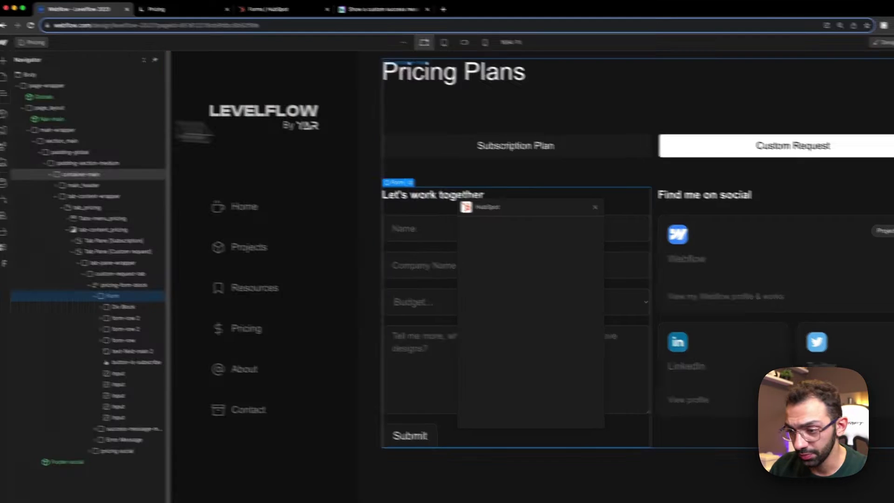
pyautogui.moveTo(549, 202); pyautogui.dragTo(797, 174)
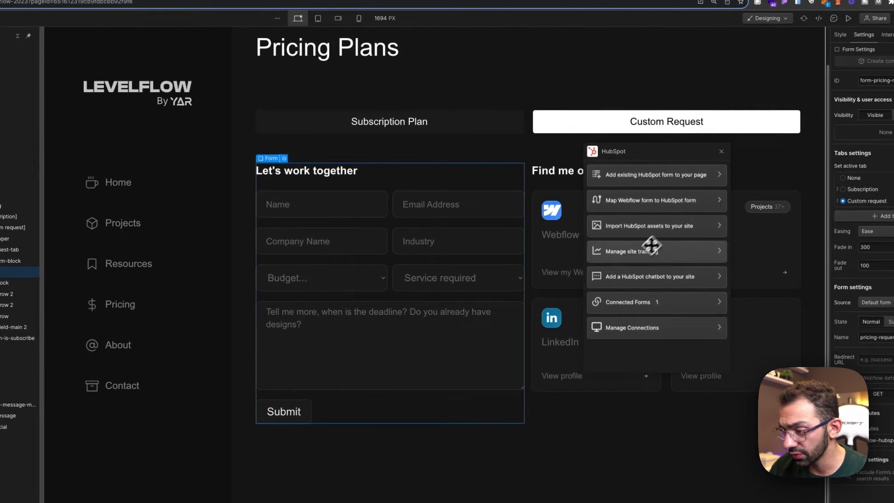
pyautogui.click(391, 294)
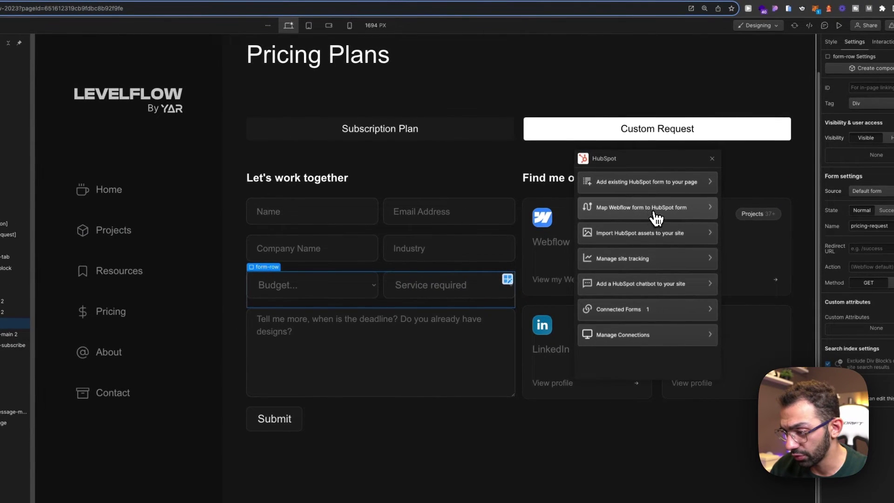
# Try mapping the inner Form element to a HubSpot form, then close the panel and begin publishing
pyautogui.click(657, 217)
pyautogui.click(1, 269)
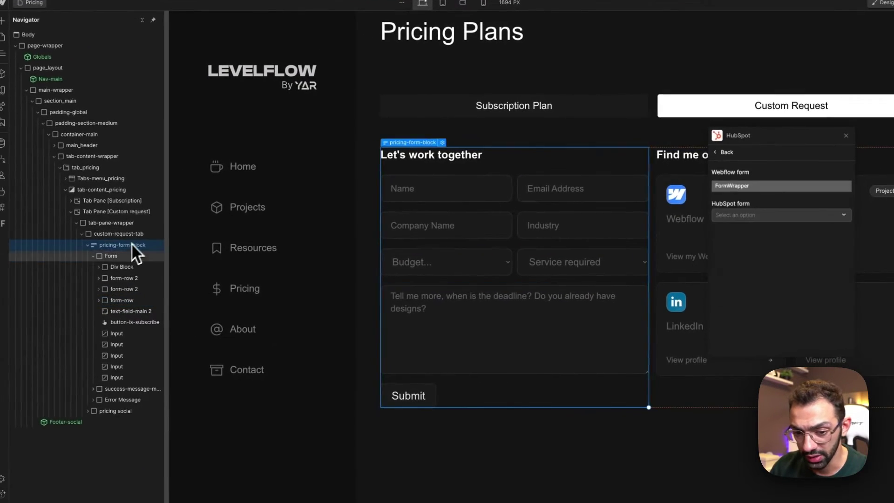
pyautogui.click(787, 215)
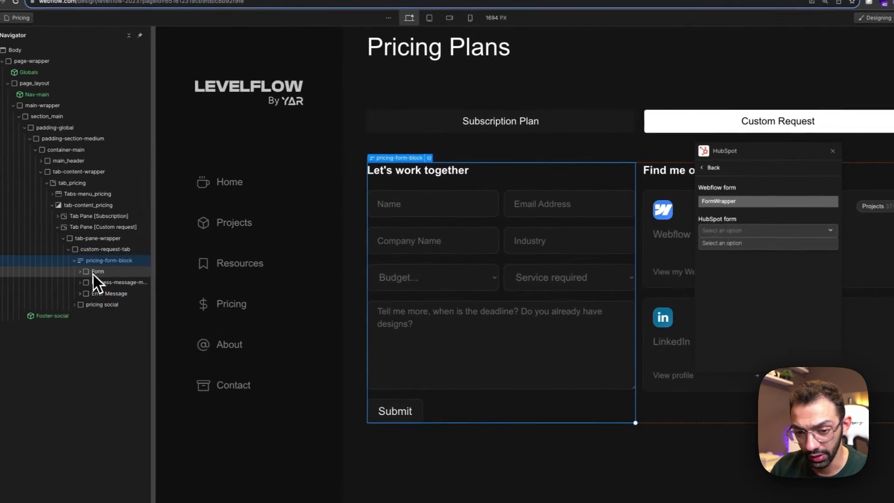
pyautogui.click(1, 270)
pyautogui.click(637, 259)
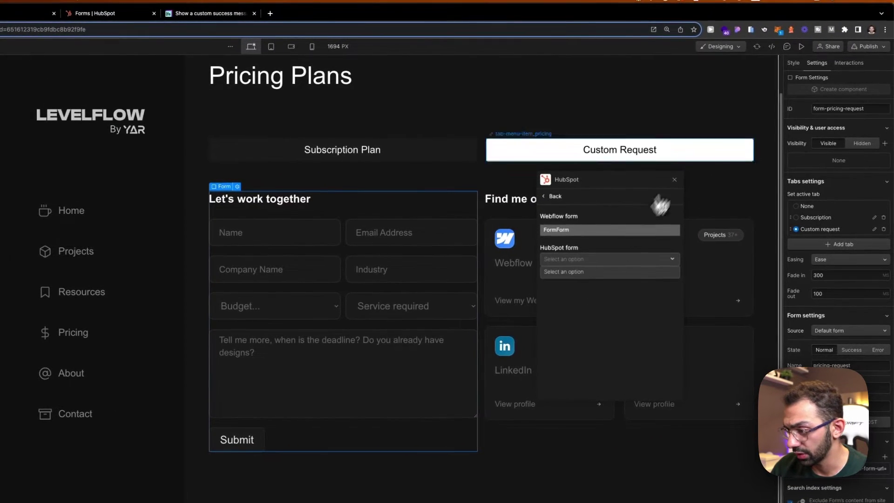
pyautogui.click(867, 47)
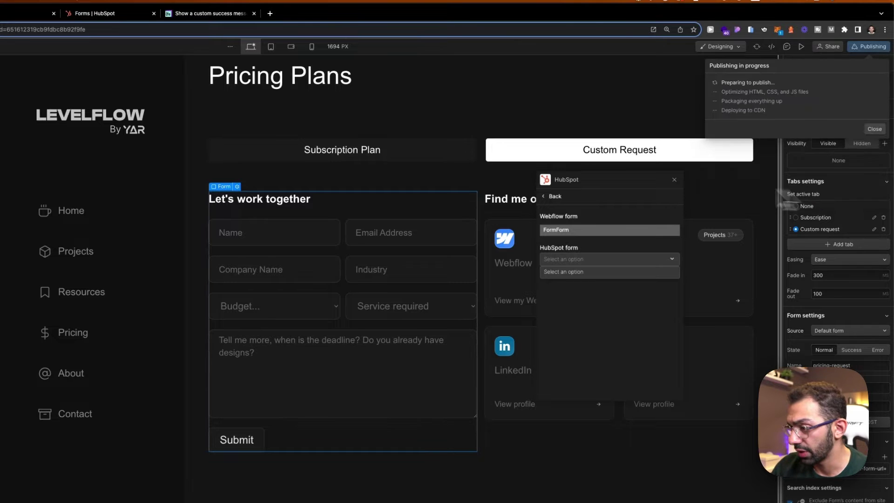
pyautogui.click(673, 180)
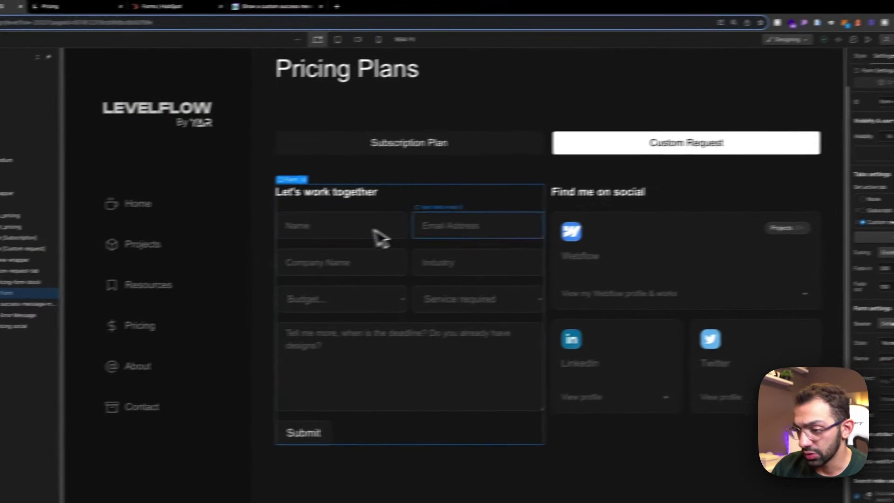
# View HubSpot's Forms list showing #form-pricing-request as a non-HubSpot form with 4 submissions
pyautogui.click(81, 15)
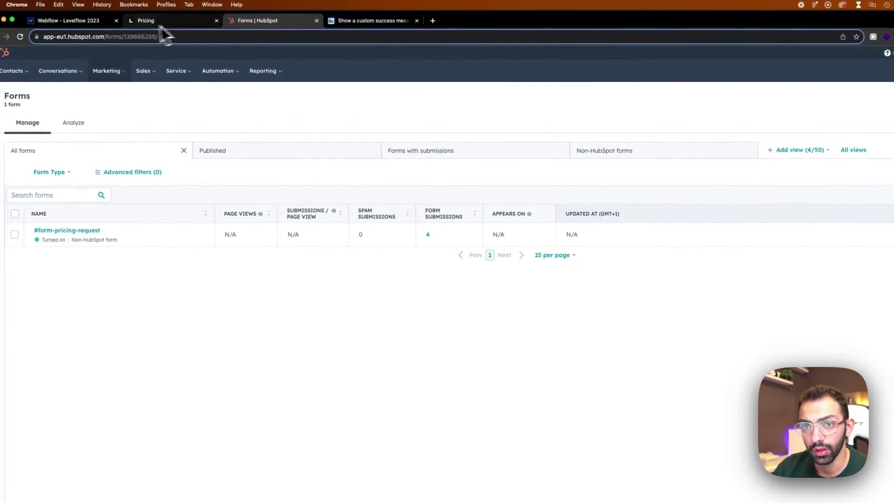
pyautogui.click(96, 20)
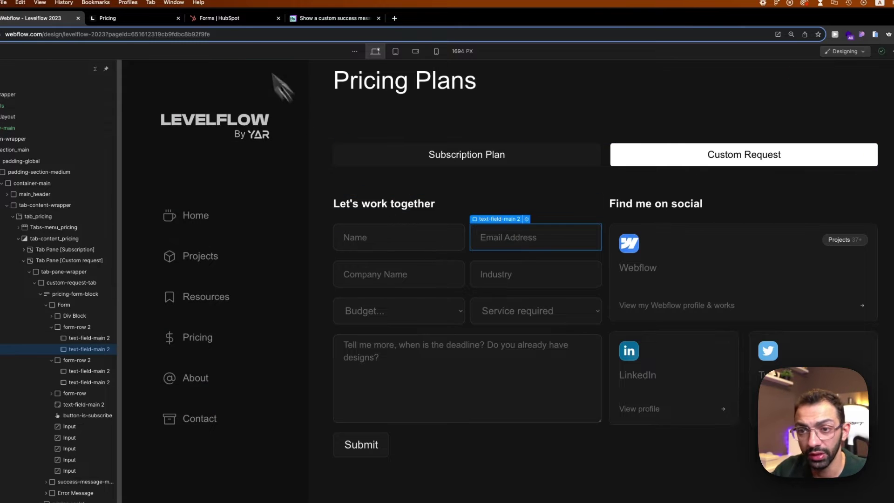
pyautogui.click(228, 19)
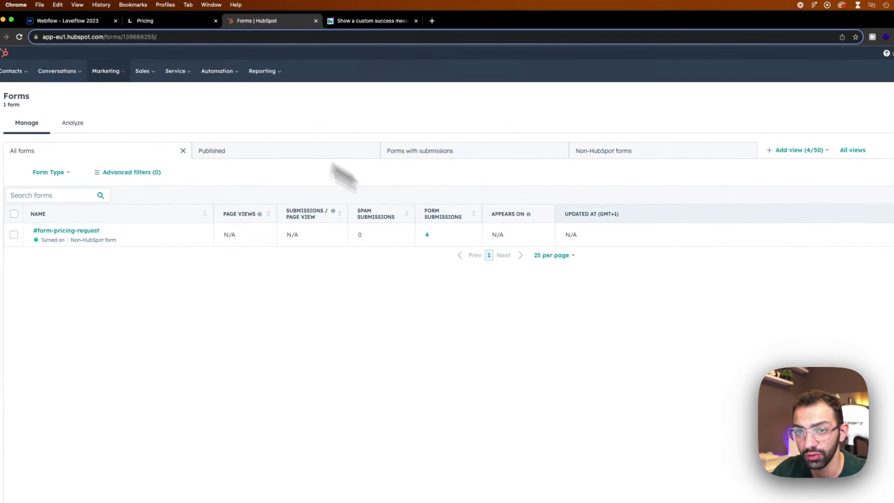
# Publish the Webflow site to both selected domains
pyautogui.click(67, 20)
pyautogui.click(440, 275)
pyautogui.click(873, 54)
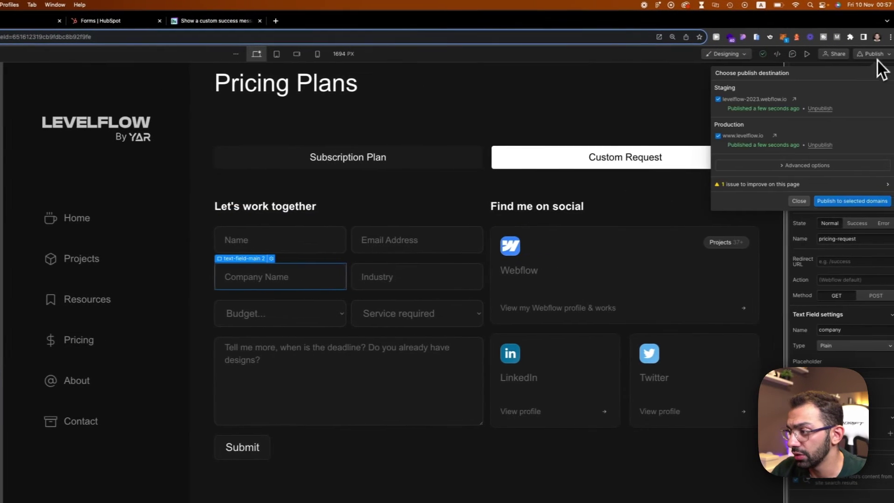
pyautogui.click(834, 203)
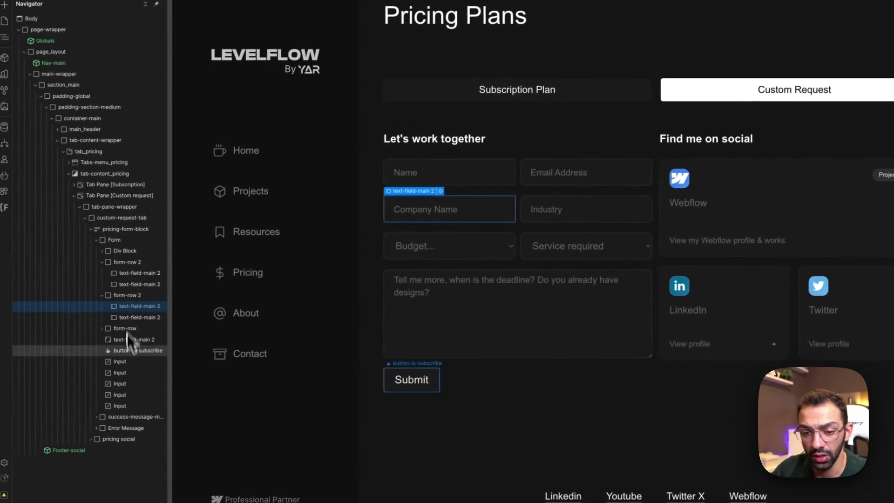
# Set the pricing form to its Success state to show the 'Thank you! Your submission has been received!' message
pyautogui.click(140, 416)
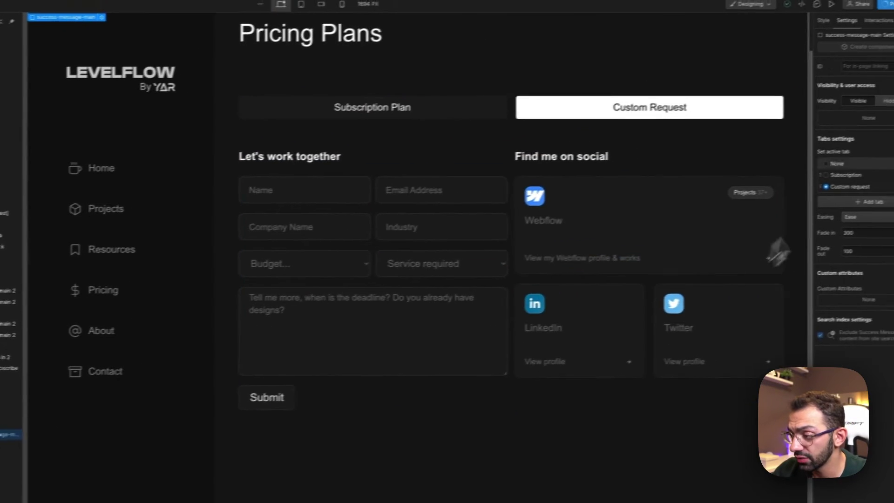
pyautogui.click(351, 278)
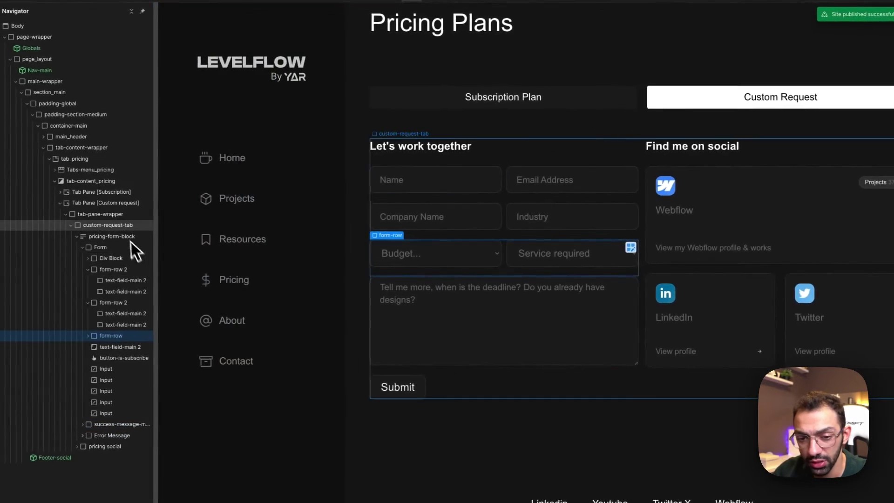
pyautogui.click(105, 249)
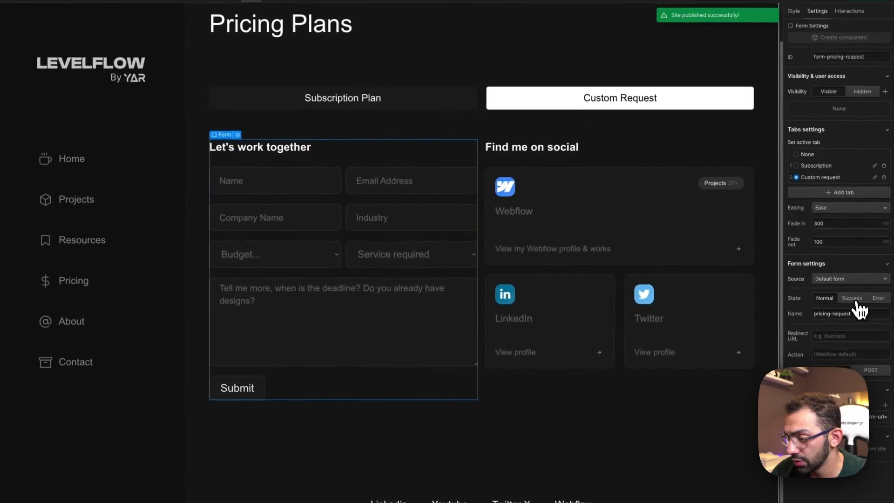
pyautogui.click(864, 302)
pyautogui.click(376, 213)
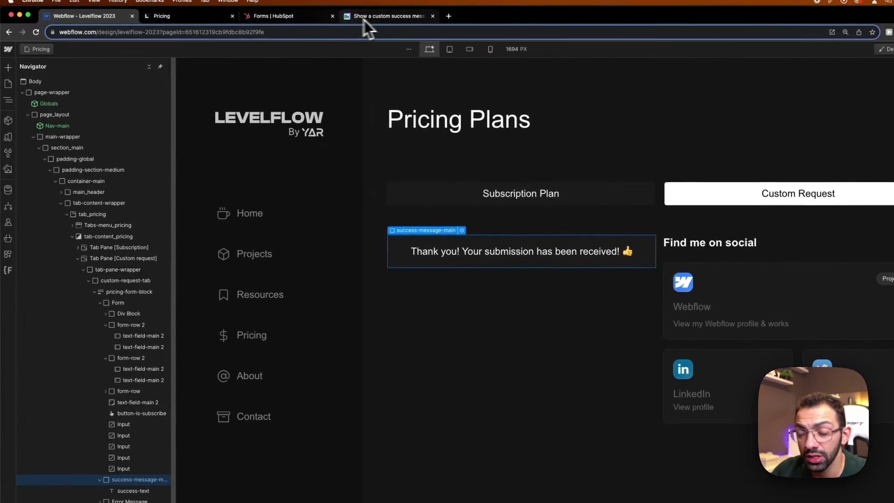
# In the Finsweet live example, pick Advanced CSS as the interest and see it echoed in the success message
pyautogui.click(351, 17)
pyautogui.scroll(10, 384, 279)
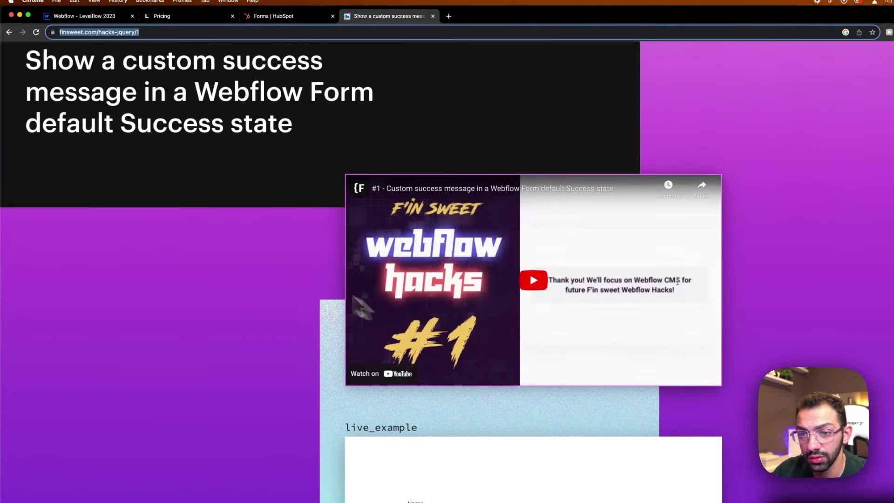
pyautogui.scroll(-10, 197, 321)
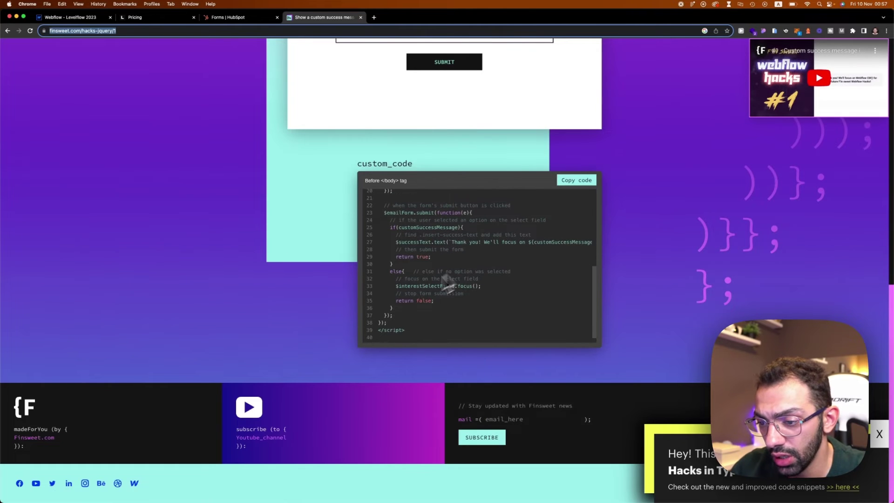
pyautogui.scroll(5, 468, 261)
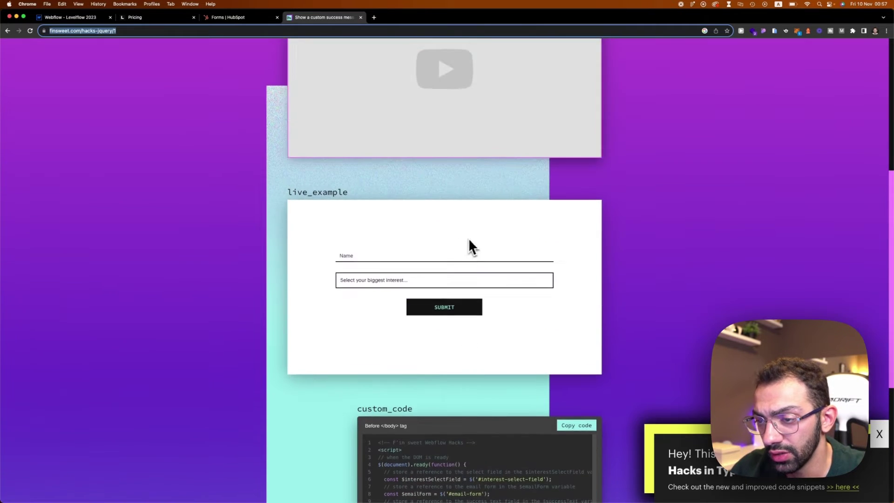
pyautogui.click(411, 299)
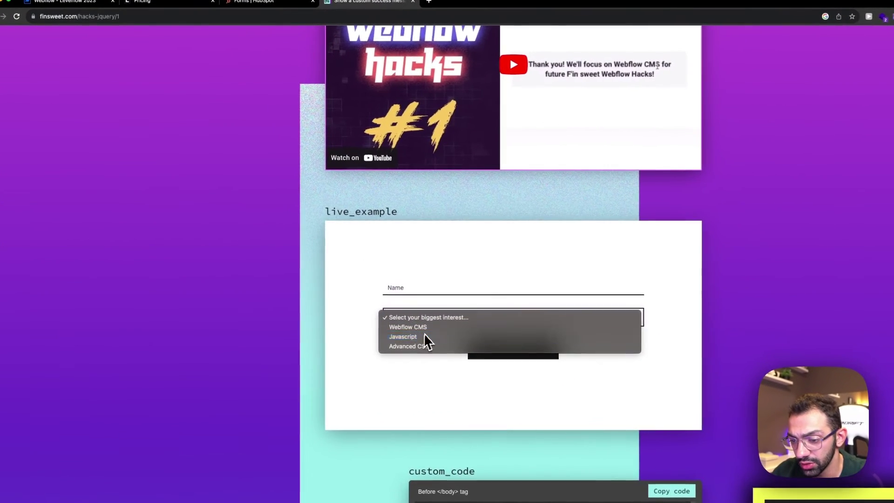
pyautogui.click(421, 335)
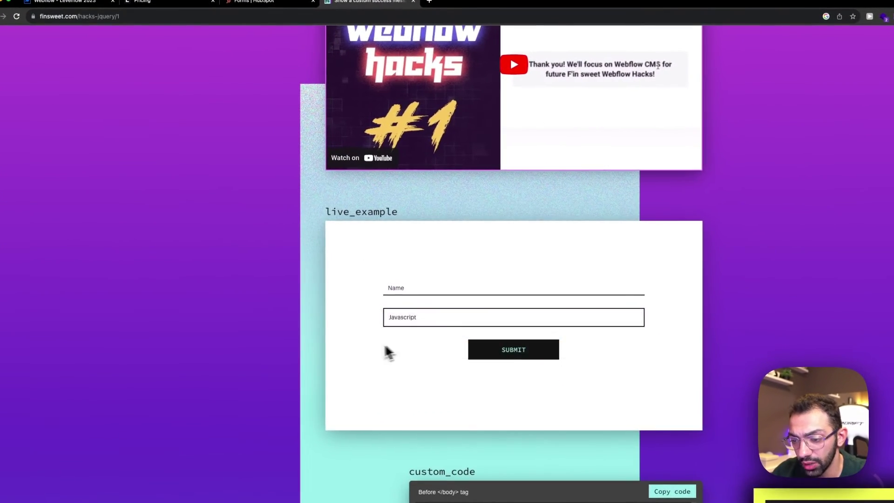
pyautogui.click(444, 318)
pyautogui.click(427, 327)
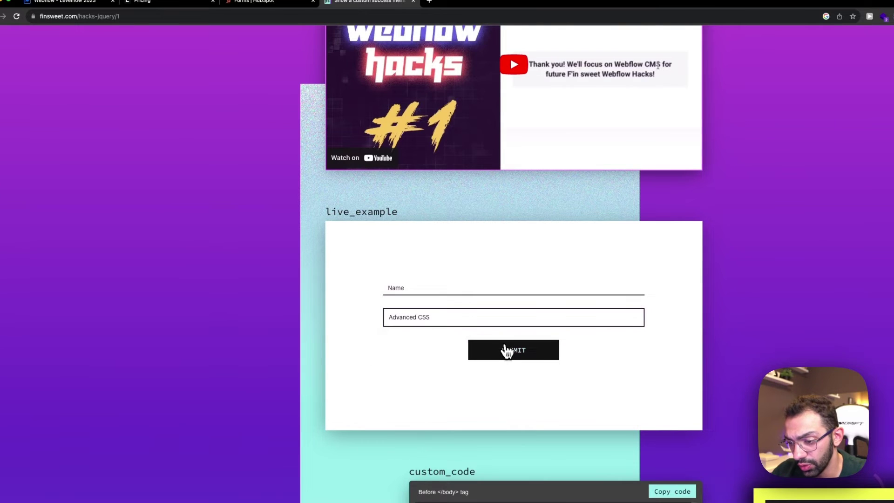
pyautogui.doubleClick(488, 294)
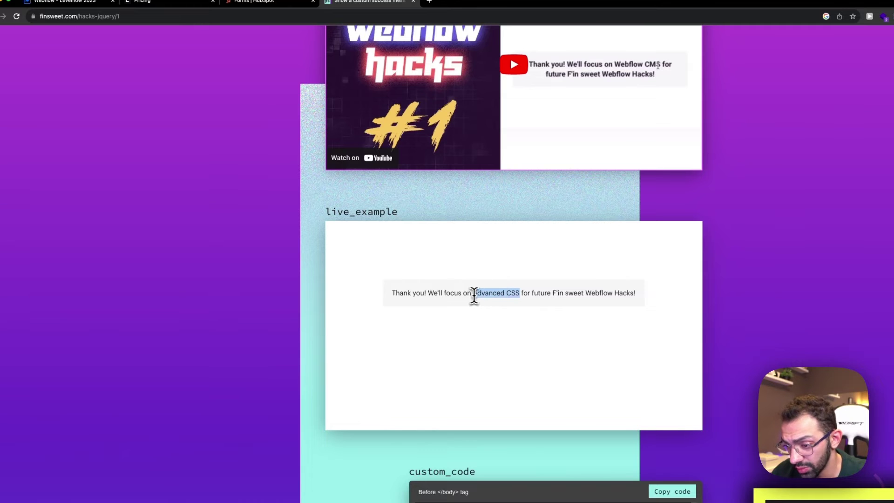
pyautogui.scroll(-4, 469, 342)
# Return the pricing form to its Normal state in the Designer
pyautogui.click(94, 3)
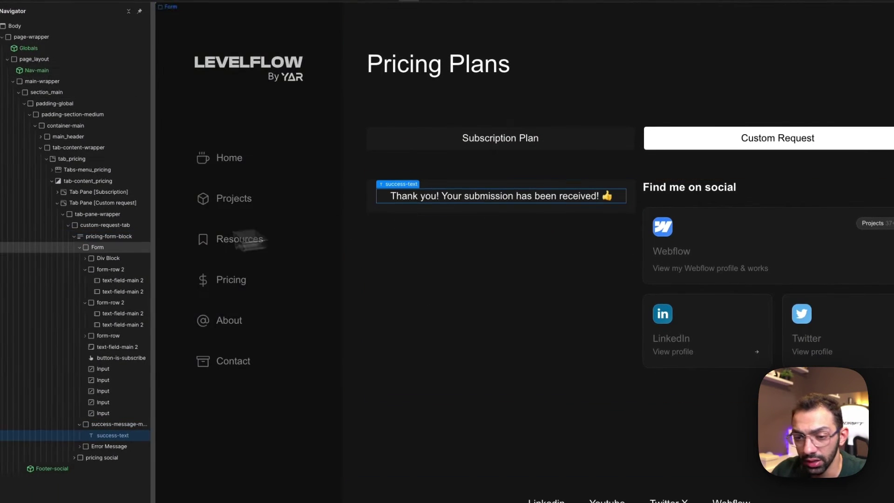
pyautogui.click(832, 325)
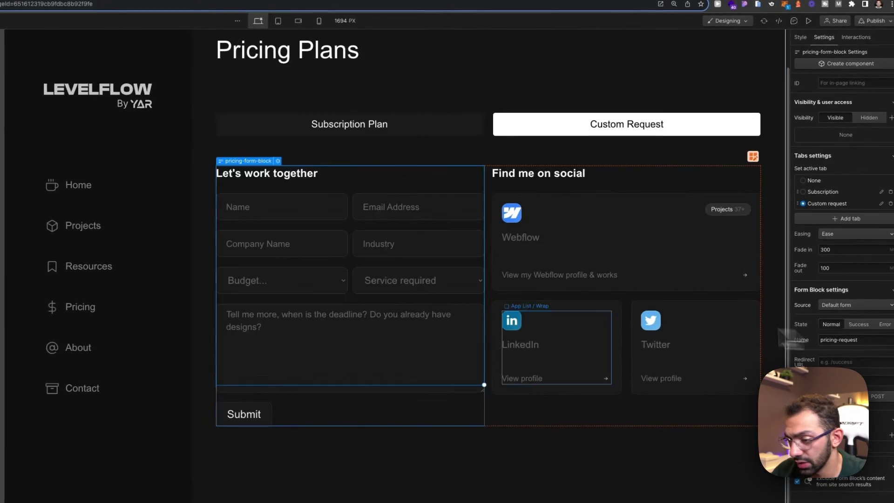
pyautogui.click(293, 209)
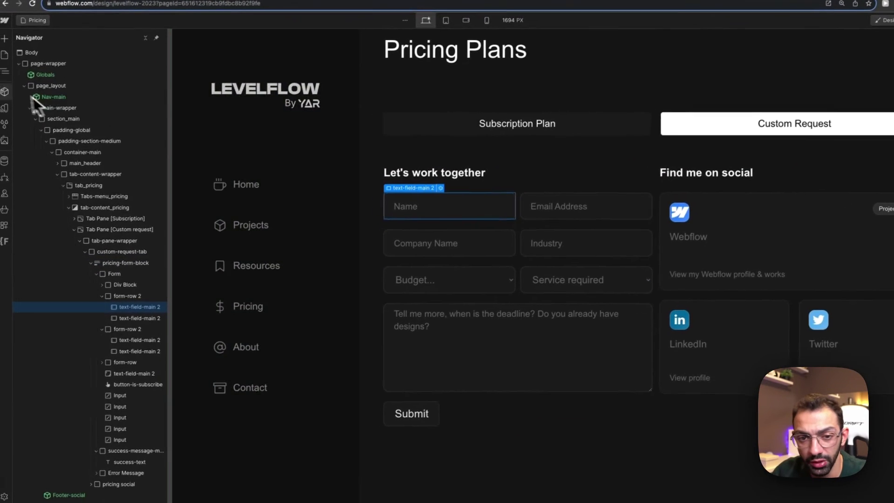
# Edit and save the Pricing page's Before </body> script that greets submitters by name
pyautogui.press('p')
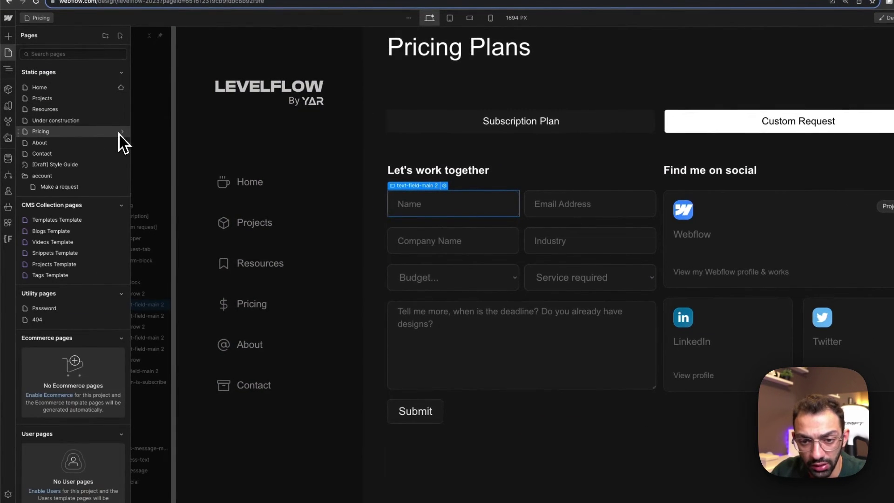
pyautogui.click(121, 132)
pyautogui.scroll(-15, 285, 319)
pyautogui.scroll(3, 298, 395)
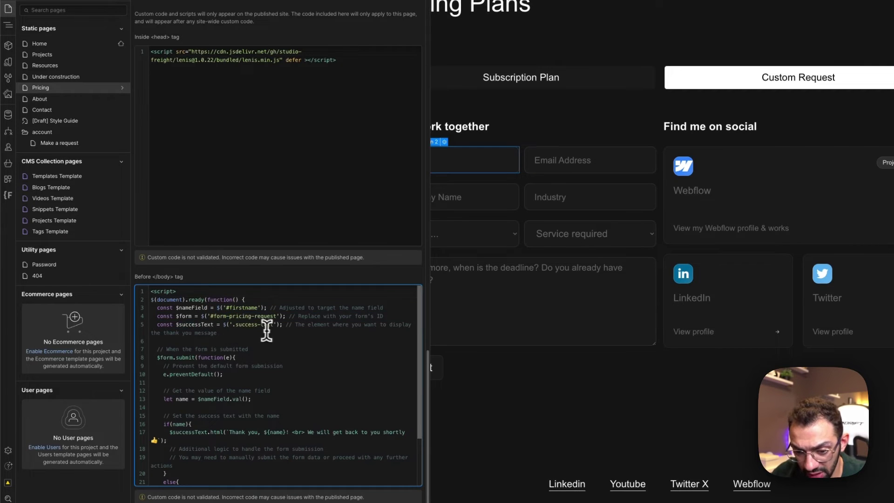
pyautogui.scroll(-3, 268, 331)
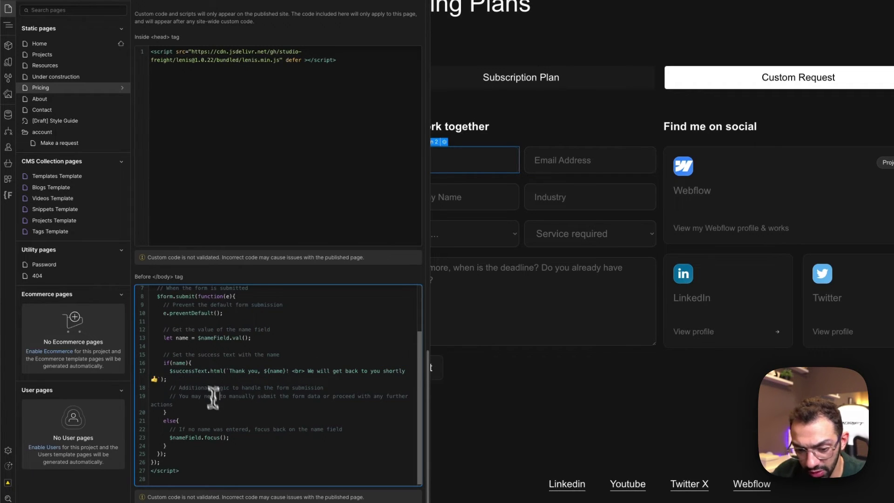
pyautogui.moveTo(187, 466); pyautogui.dragTo(128, 256)
pyautogui.click(214, 332)
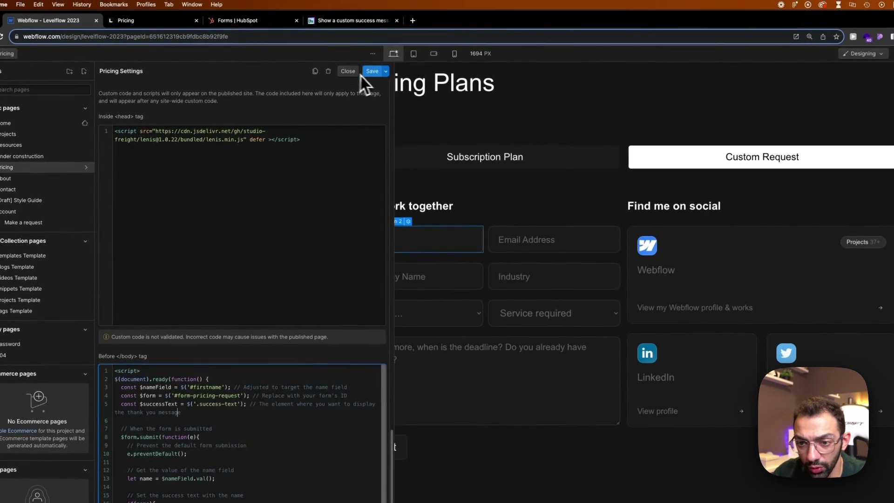
pyautogui.click(379, 73)
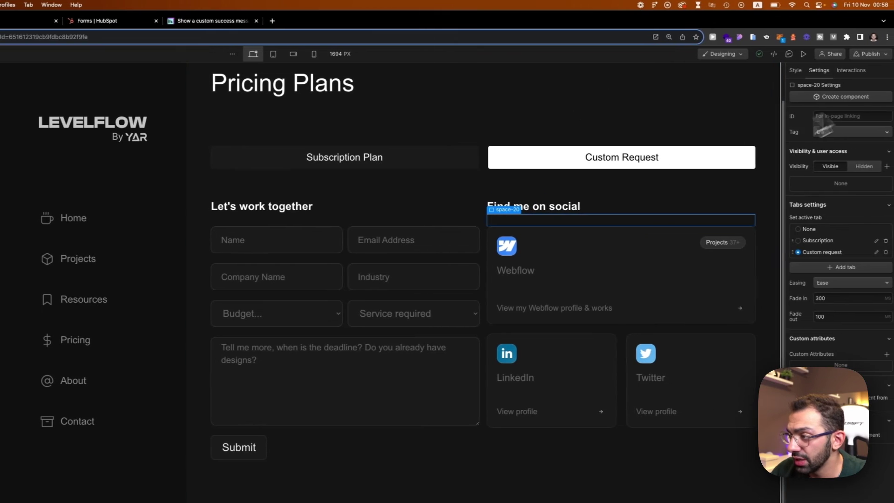
# Publish the site to the selected domains with the new script
pyautogui.click(867, 54)
pyautogui.click(843, 201)
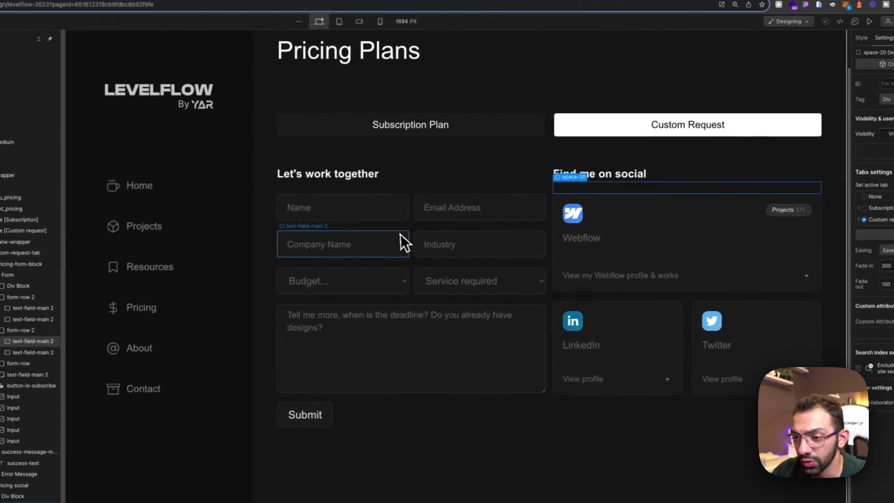
pyautogui.click(245, 239)
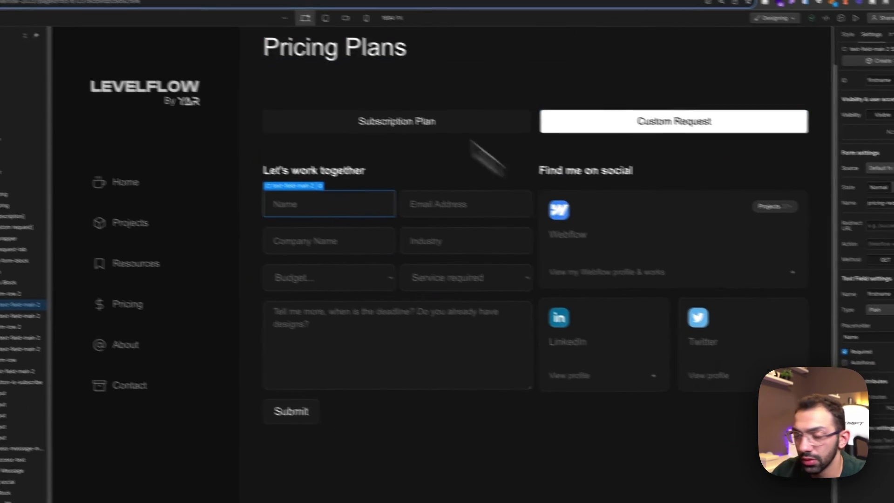
# Refresh the HubSpot Forms list, now 5 submissions, and open the newest submission's details
pyautogui.click(252, 7)
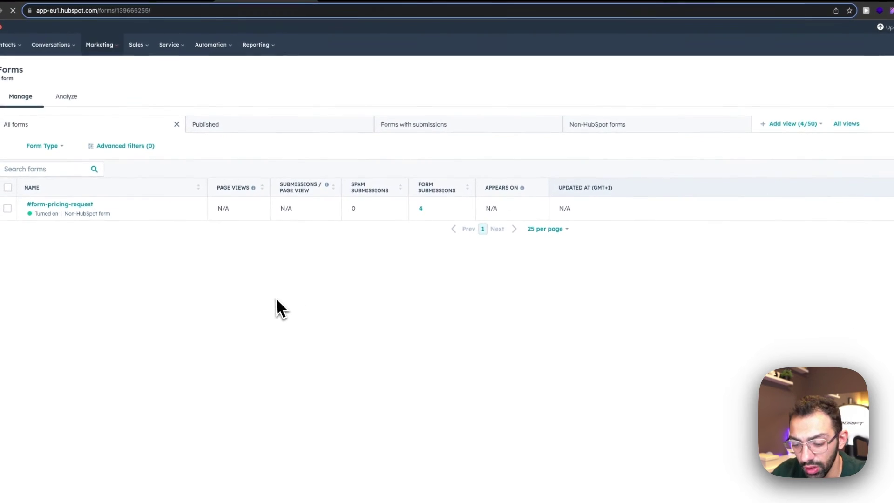
pyautogui.press('super+r')
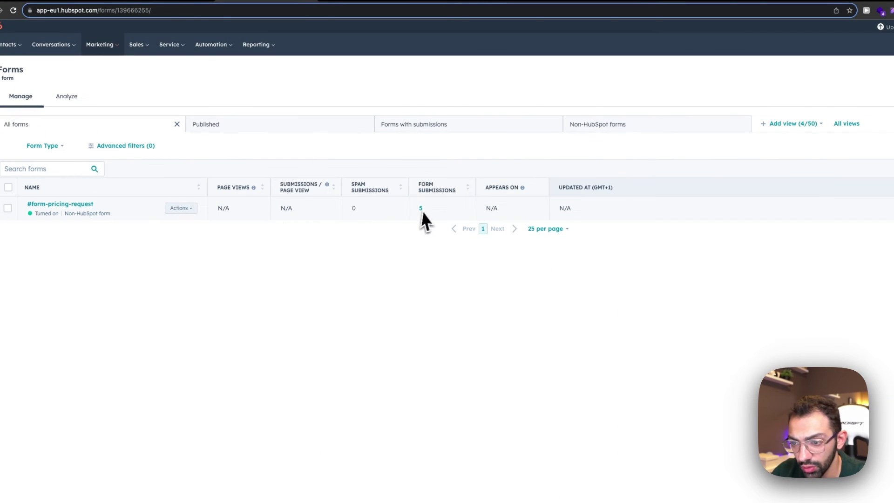
pyautogui.click(421, 208)
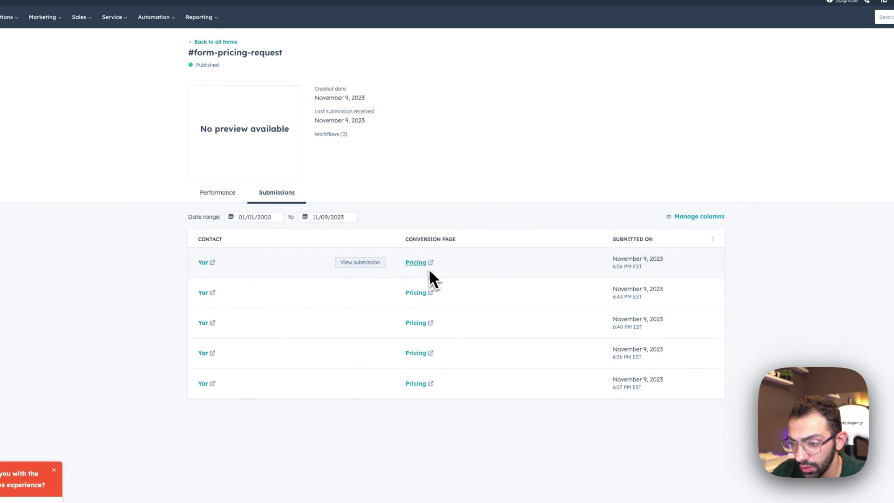
pyautogui.click(367, 269)
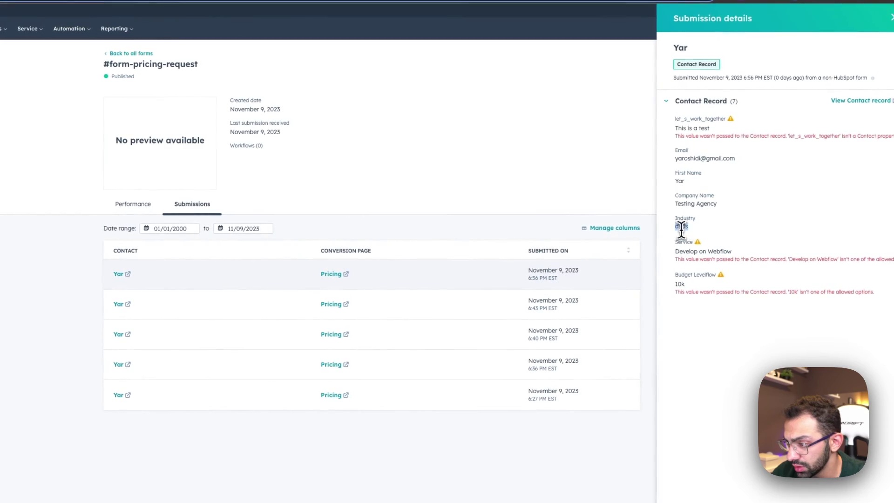